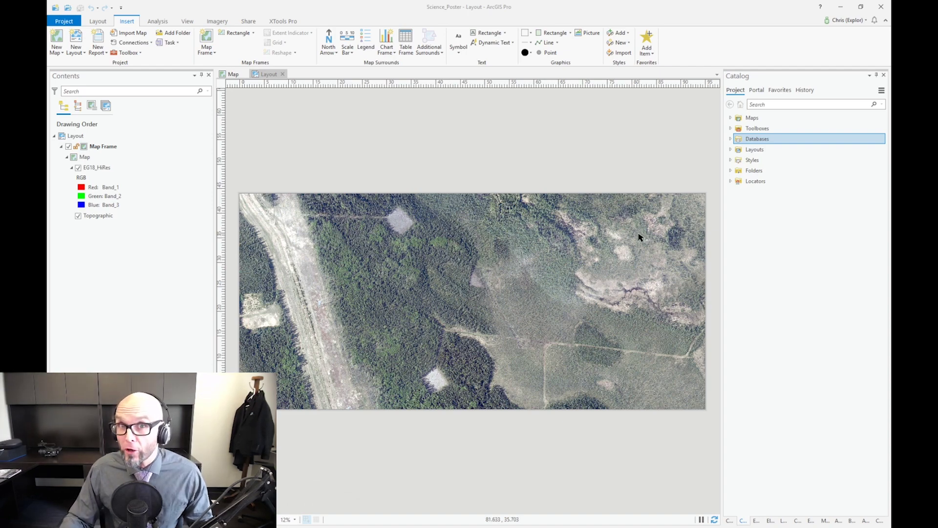
Expand Databases in the Catalog to list Science_Poster.gdb, Science_Poster_Raster.gdb and Science_Poster_Scratch.gdb.
left_click(731, 140)
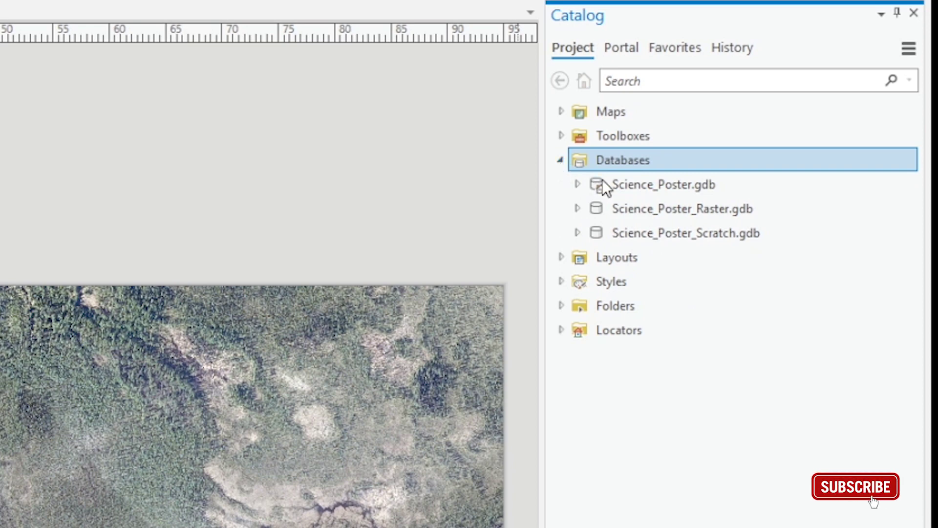
mouse_move(624, 178)
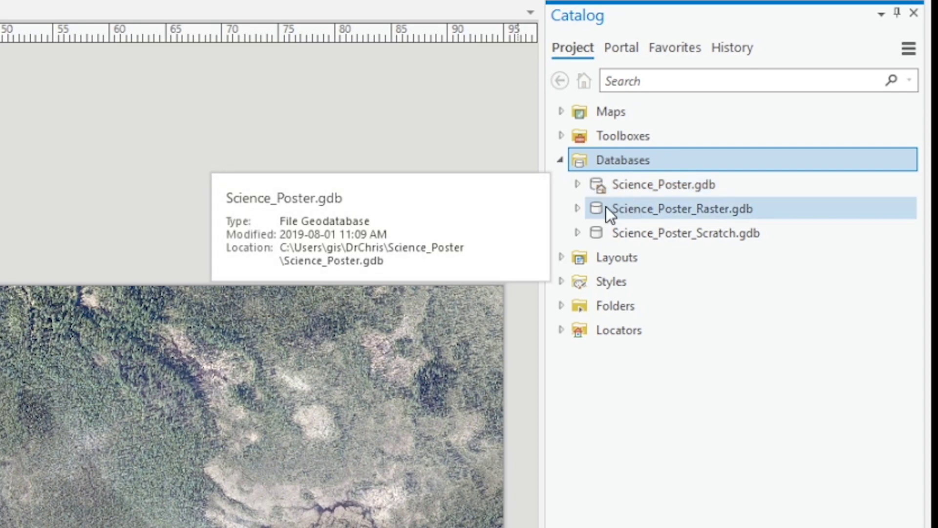
mouse_move(618, 232)
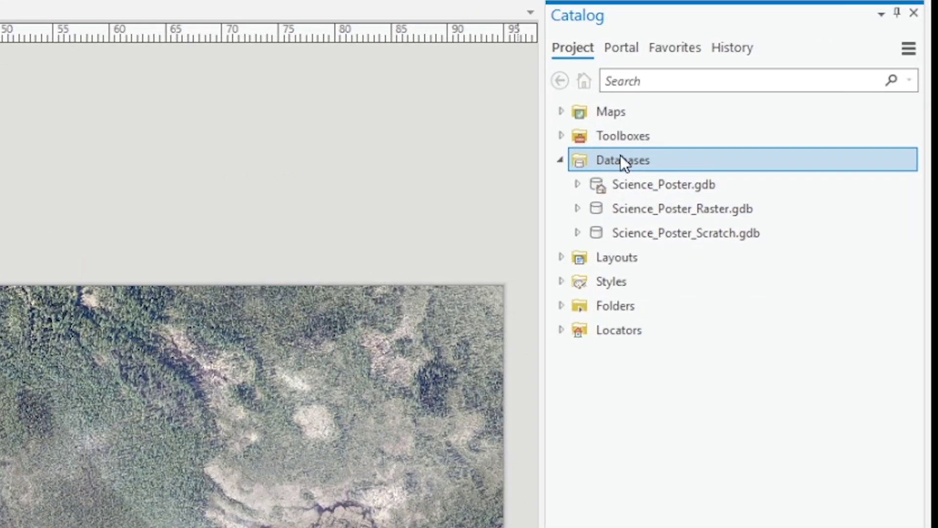
right_click(621, 155)
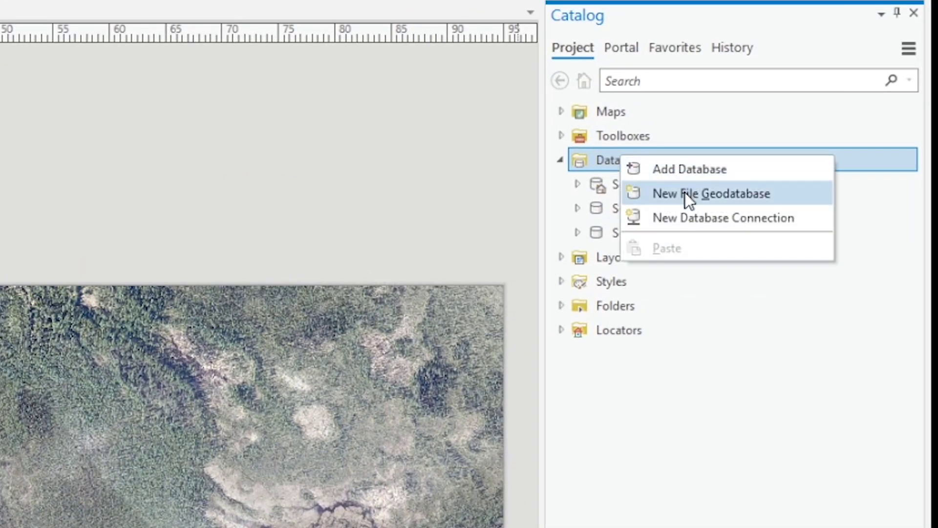
key("Escape")
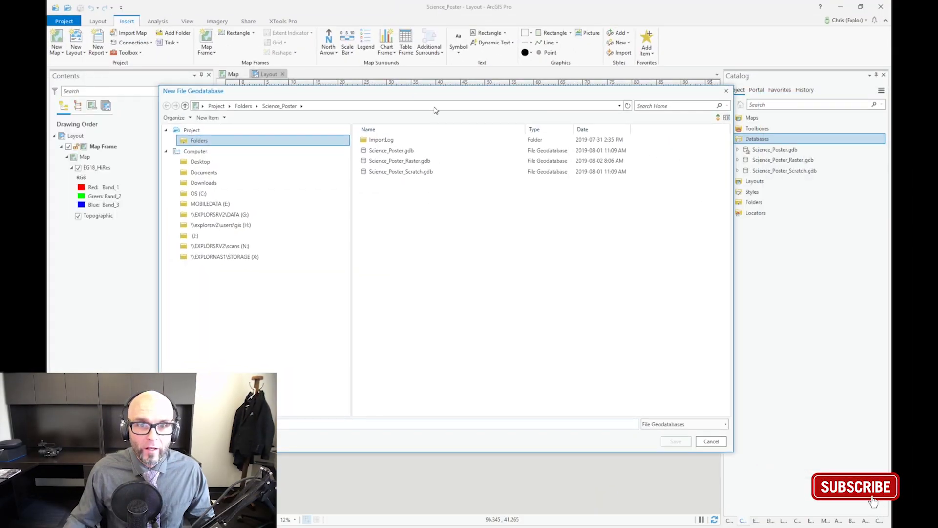
left_click(305, 424)
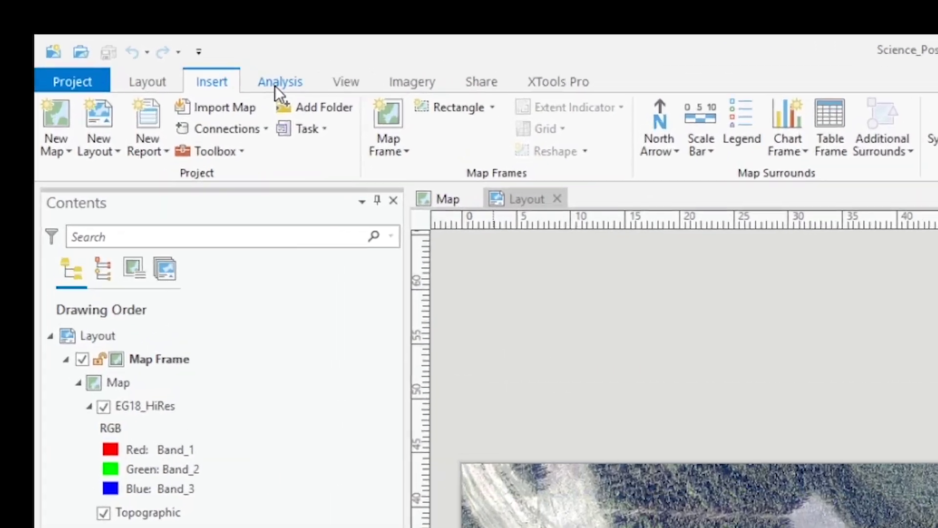
Set the geoprocessing scratch workspace to Science_Poster_Scratch.gdb.
left_click(157, 21)
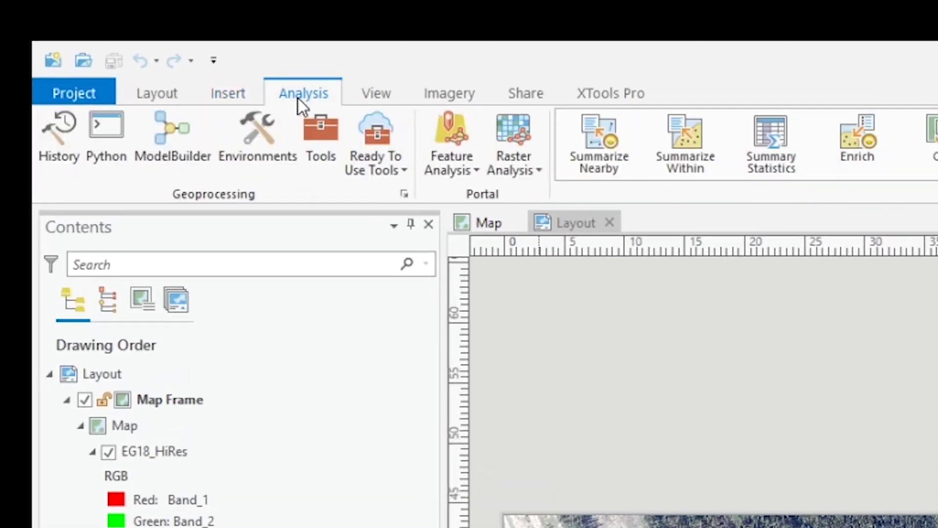
left_click(253, 143)
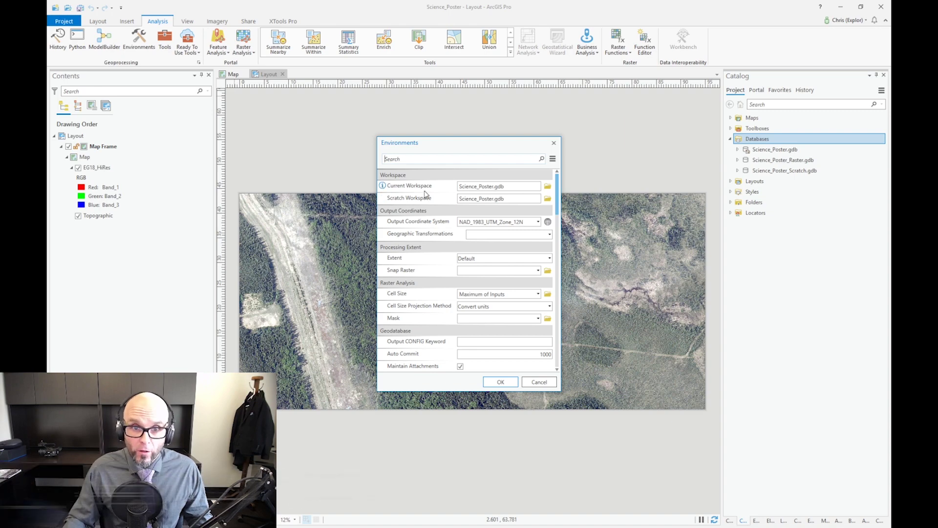
left_click(513, 190)
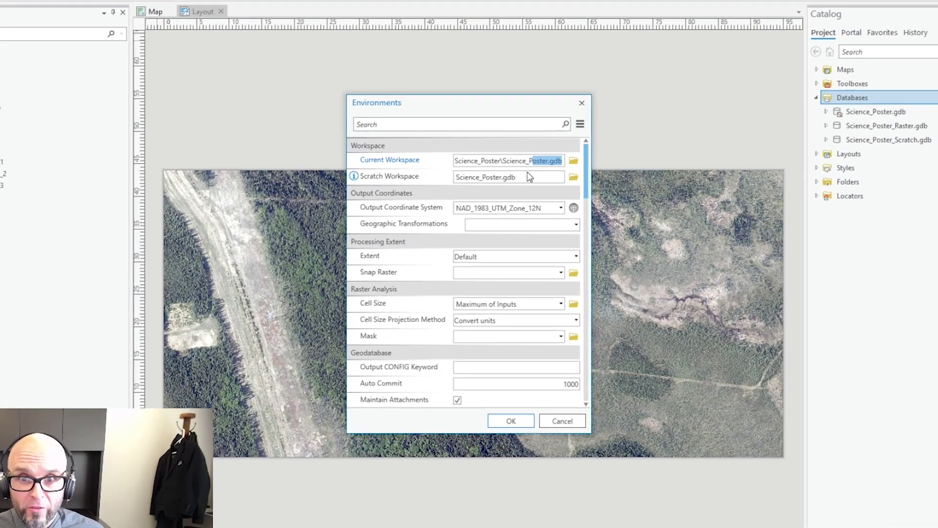
left_click(515, 196)
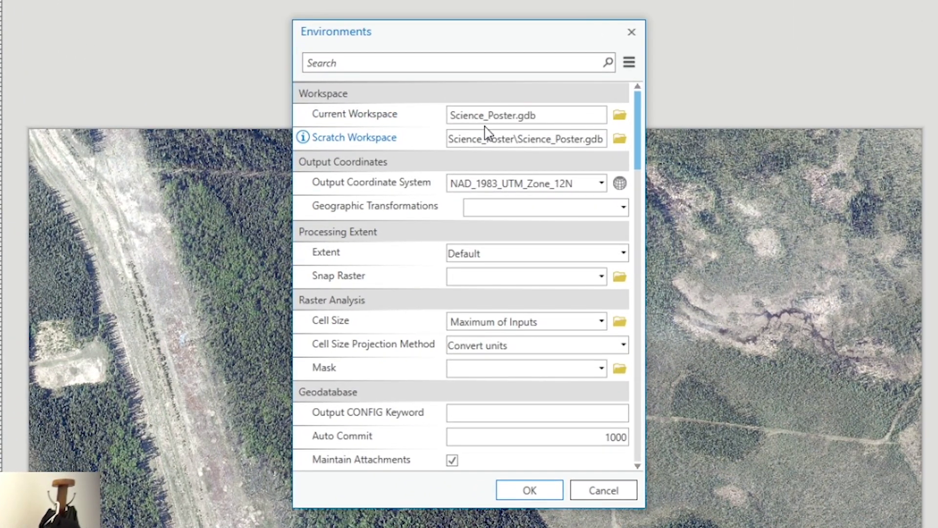
left_click(620, 141)
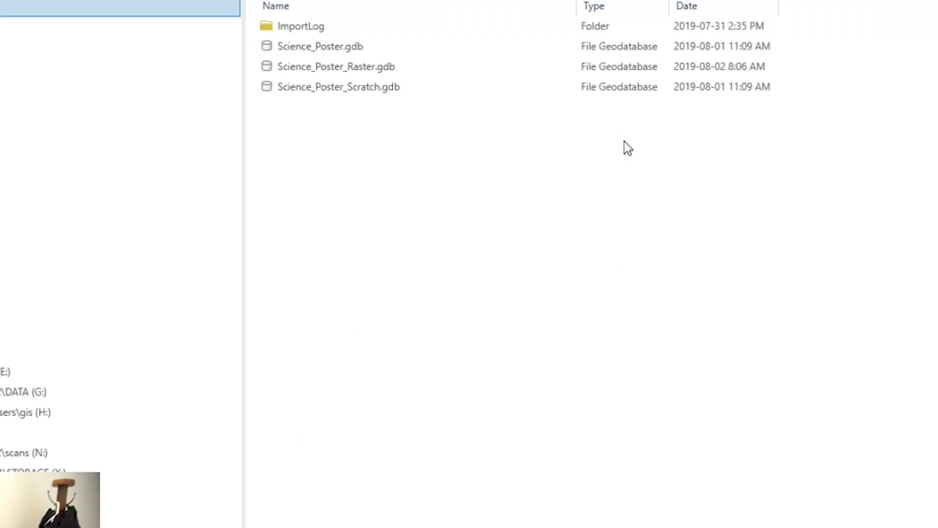
left_click(350, 89)
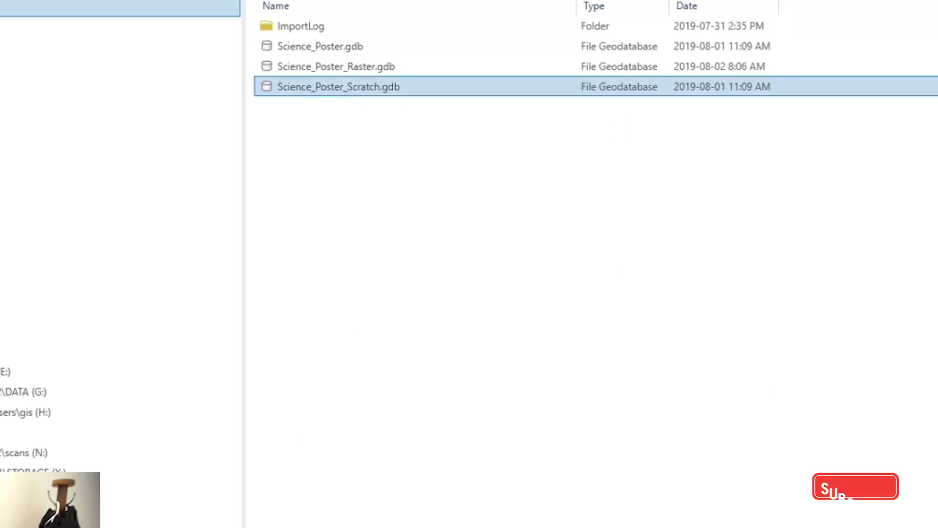
key("Return")
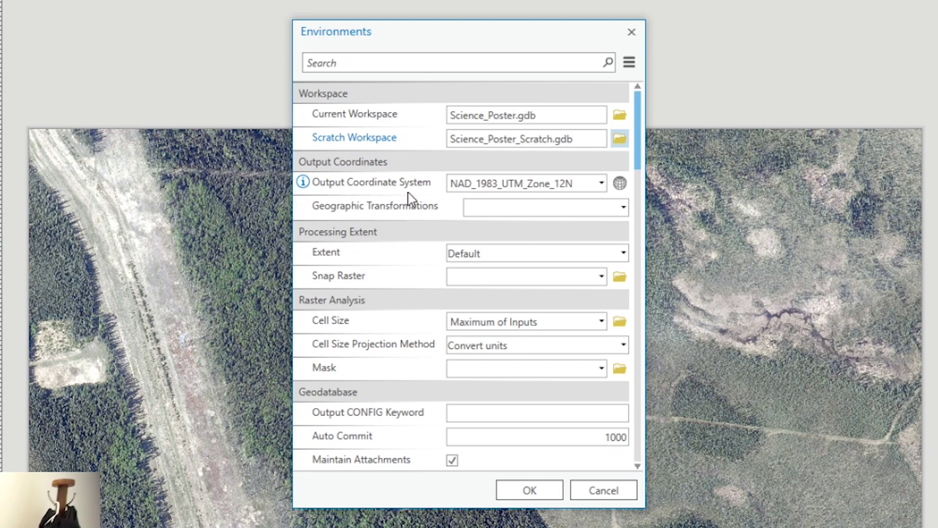
Set the output coordinate system to match EG18_HiRes and apply the environment settings.
mouse_move(585, 186)
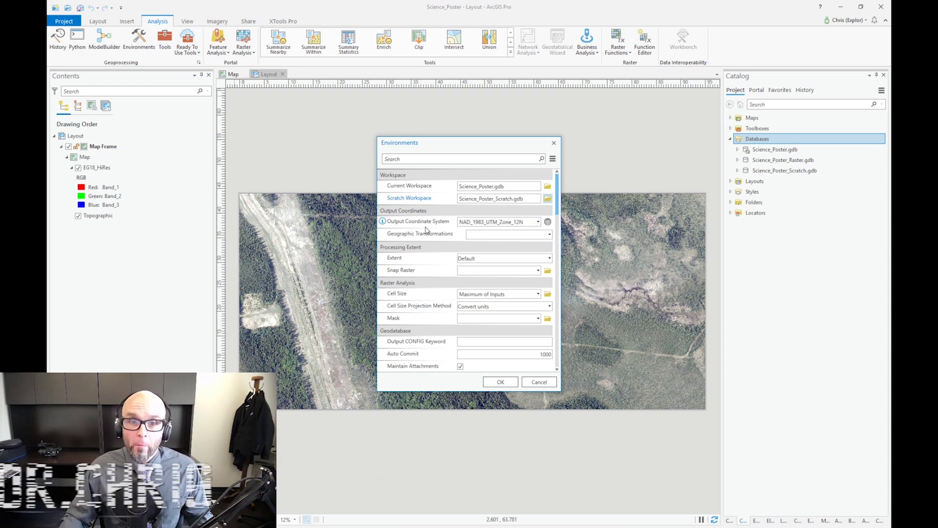
mouse_move(470, 223)
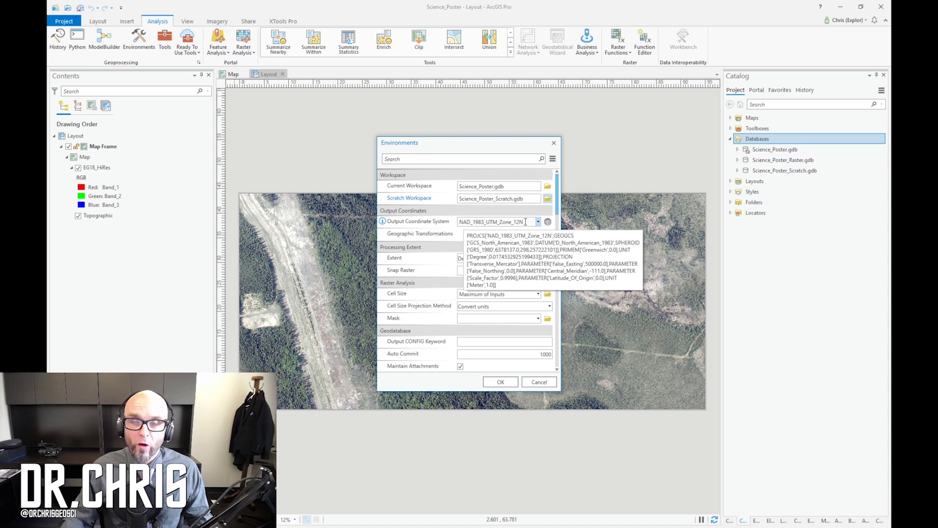
left_click(538, 222)
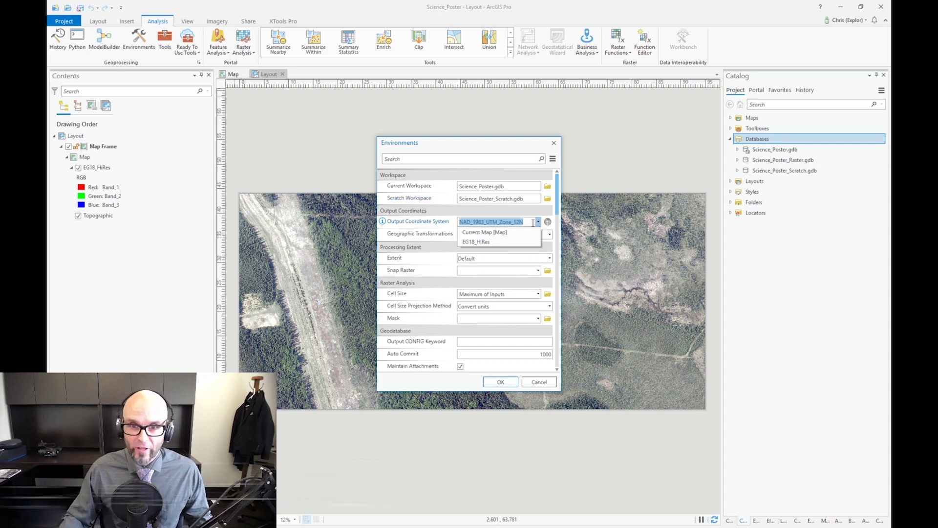
left_click(489, 244)
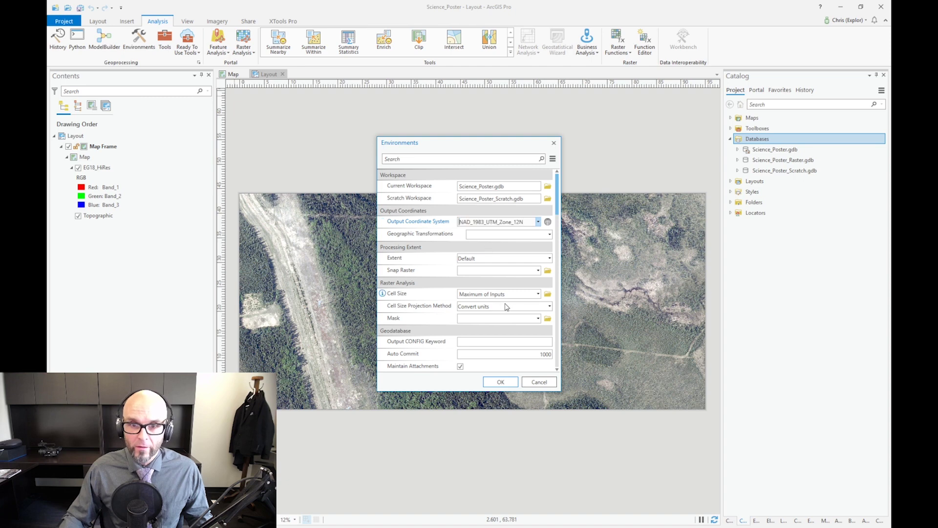
left_click(500, 384)
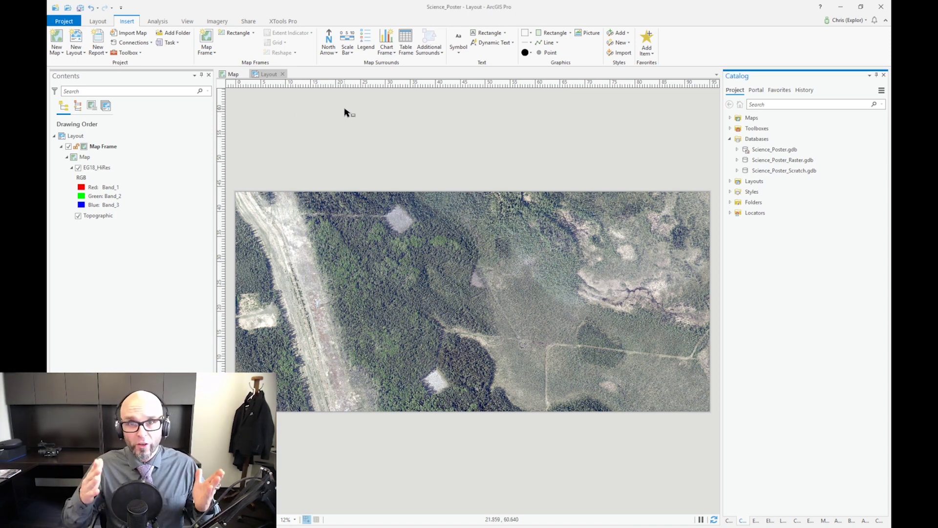
Switch the Catalog to Favorites, showing 5_BaseData, 1_Projects, COMMON and SYMBOLOGY.
left_click(788, 92)
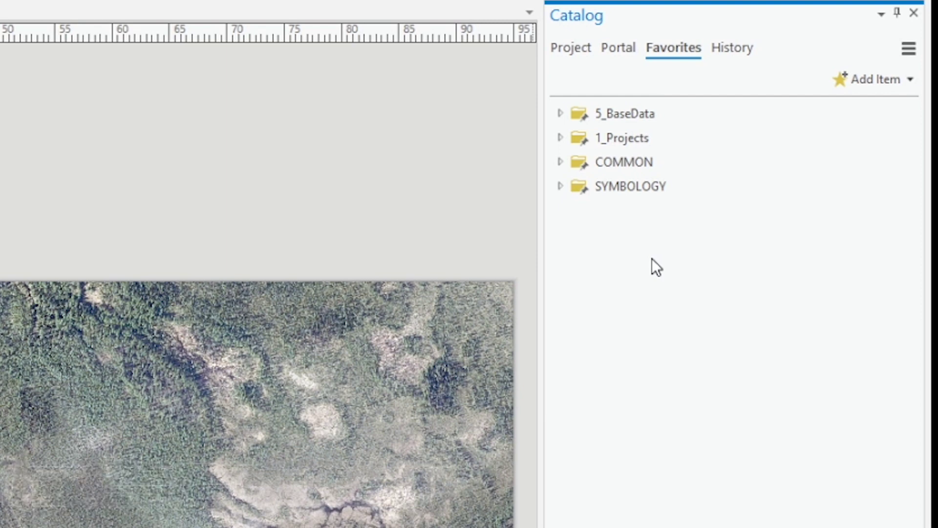
mouse_move(649, 167)
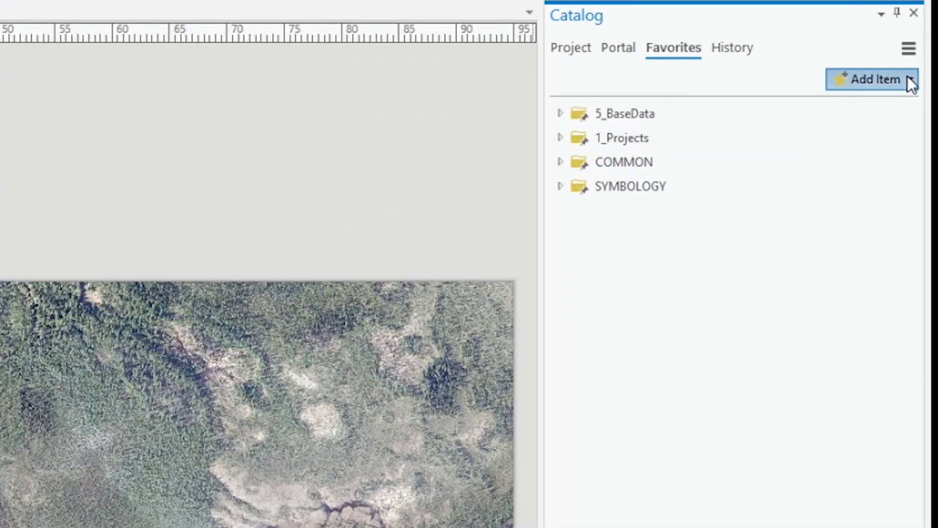
left_click(907, 76)
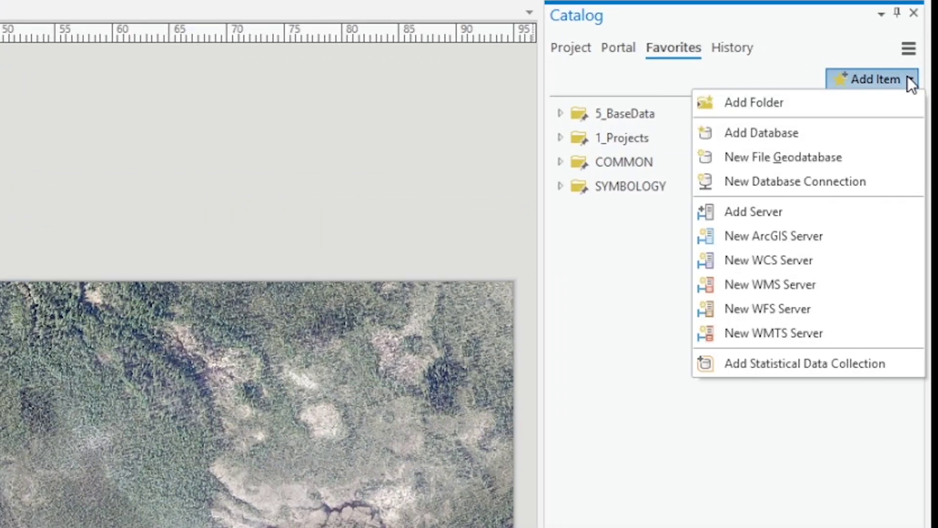
Add the Map_Templates folder from COMMON to the Catalog favorites.
left_click(760, 102)
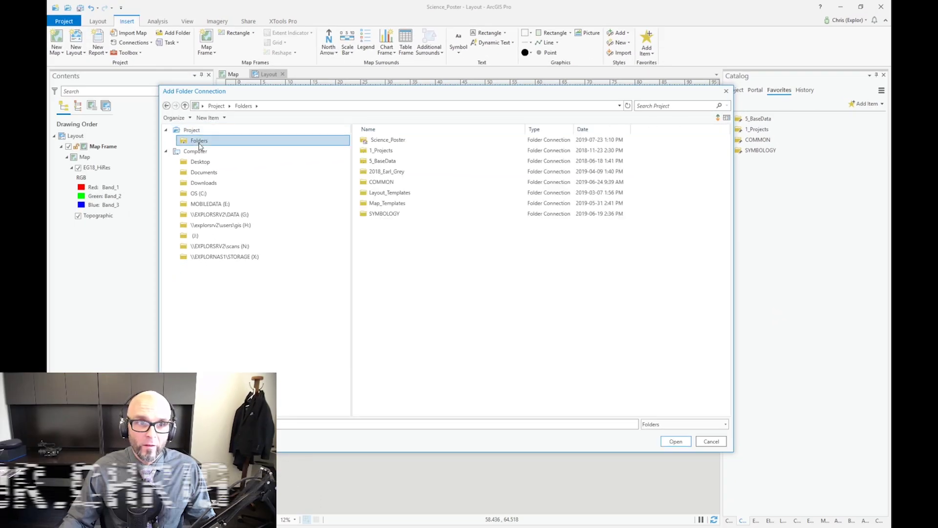
double_click(384, 182)
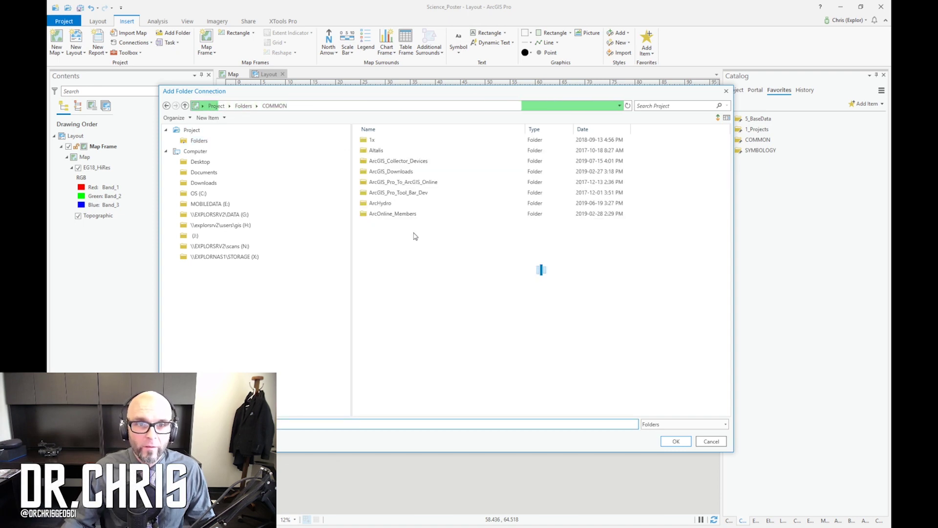
scroll(395, 294, "down", 10)
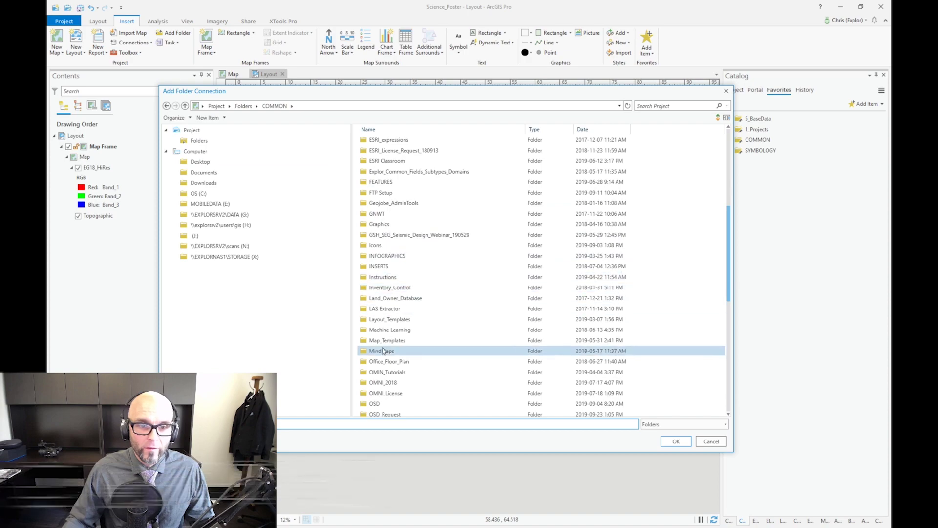
left_click(387, 341)
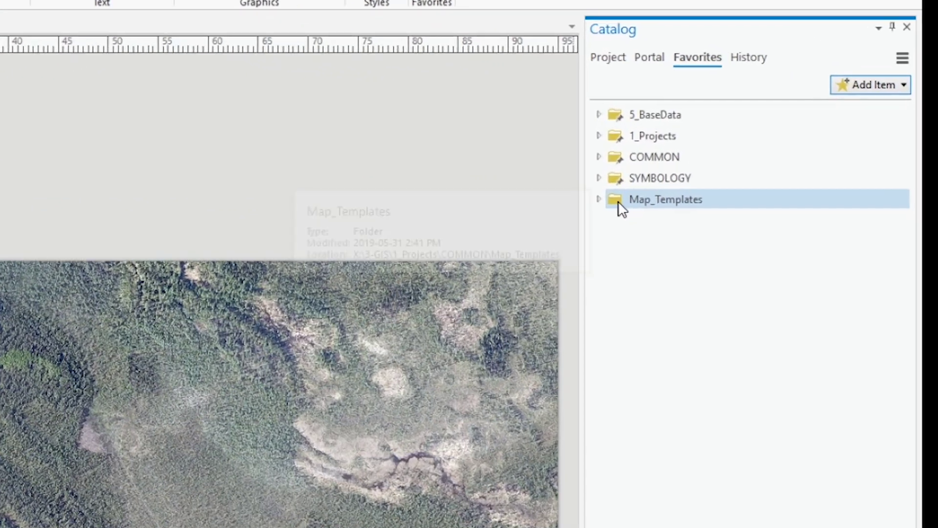
Add the Layout_Templates folder from COMMON to the favorites too.
mouse_move(746, 161)
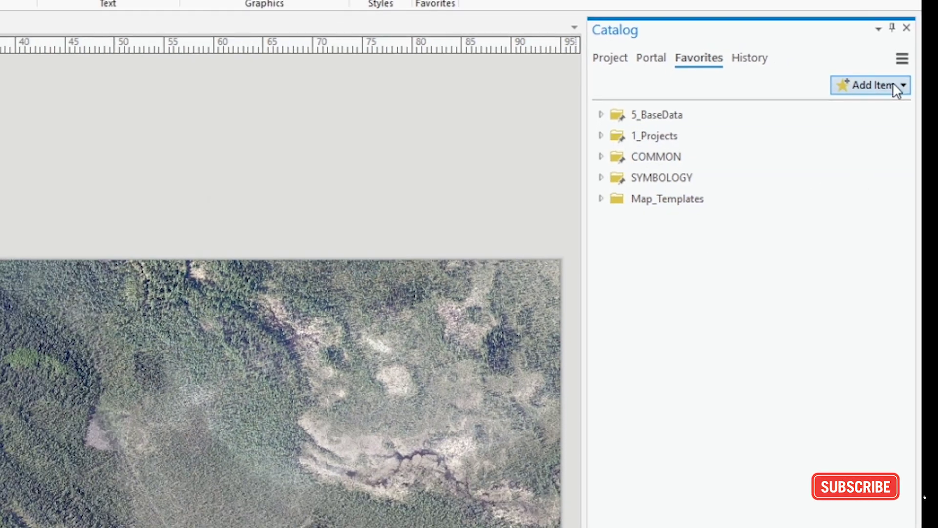
left_click(910, 79)
left_click(789, 115)
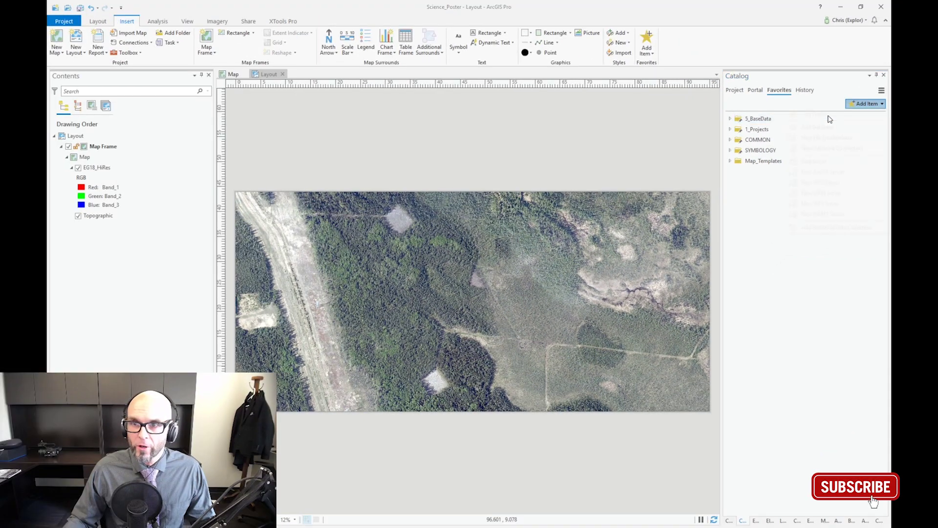
left_click(193, 140)
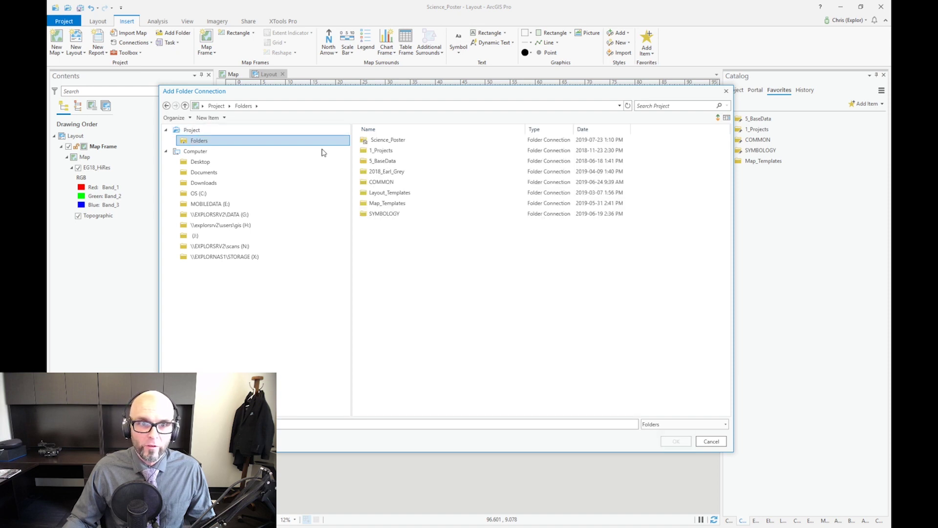
double_click(386, 182)
scroll(427, 311, "down", 8)
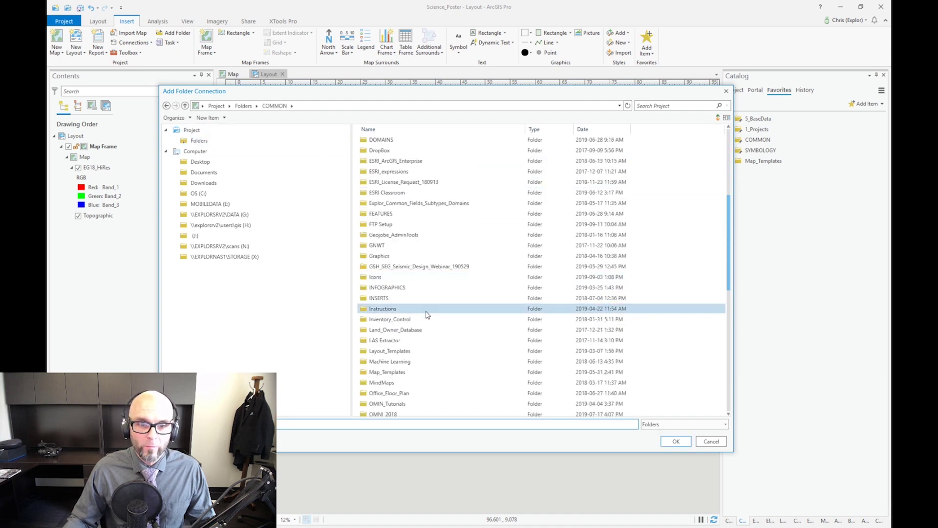
left_click(401, 300)
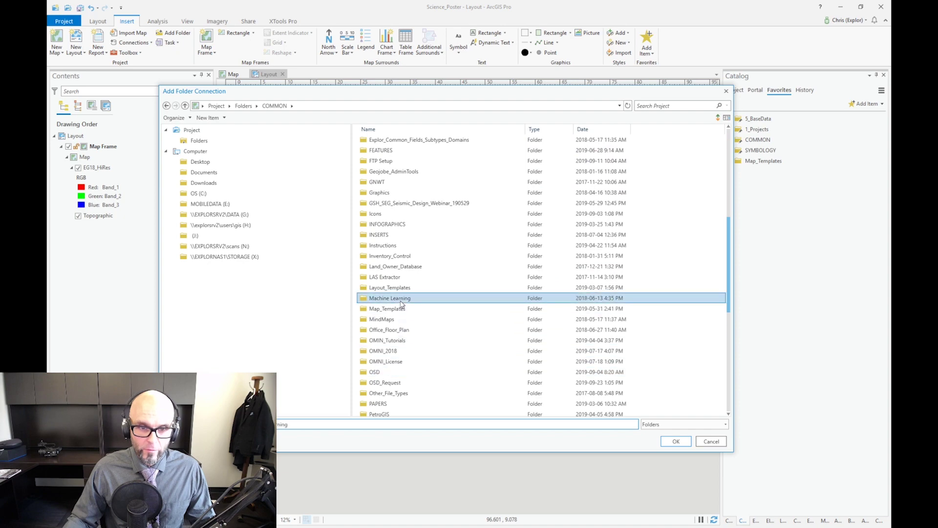
left_click(400, 288)
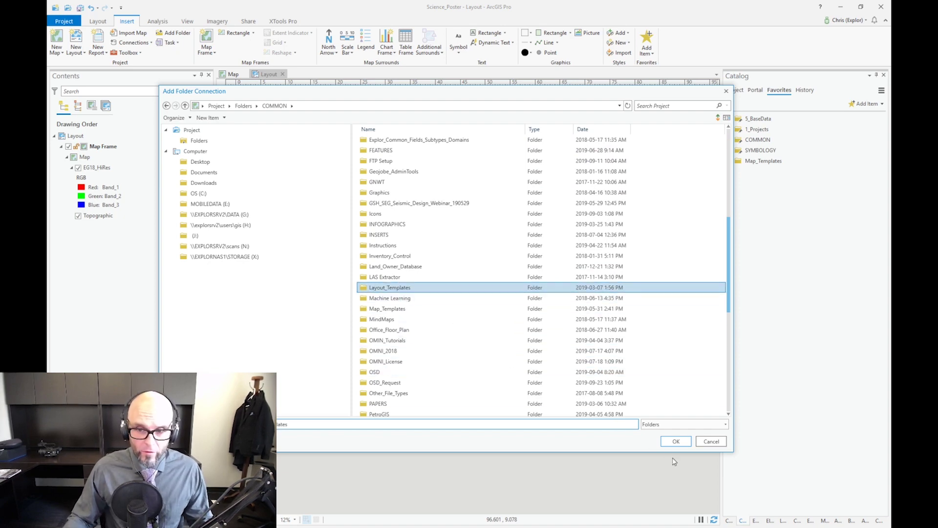
left_click(677, 442)
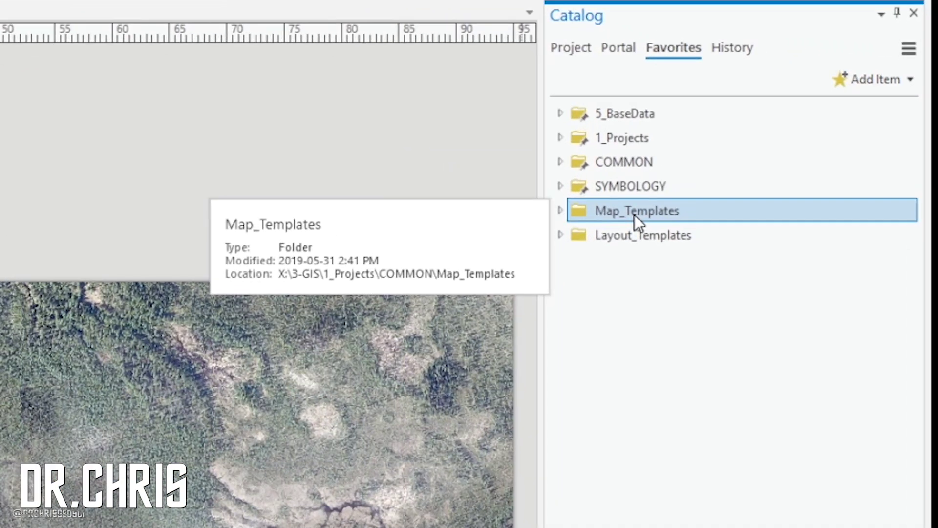
Add the Map_Templates and Layout_Templates favorites to the current project.
right_click(763, 165)
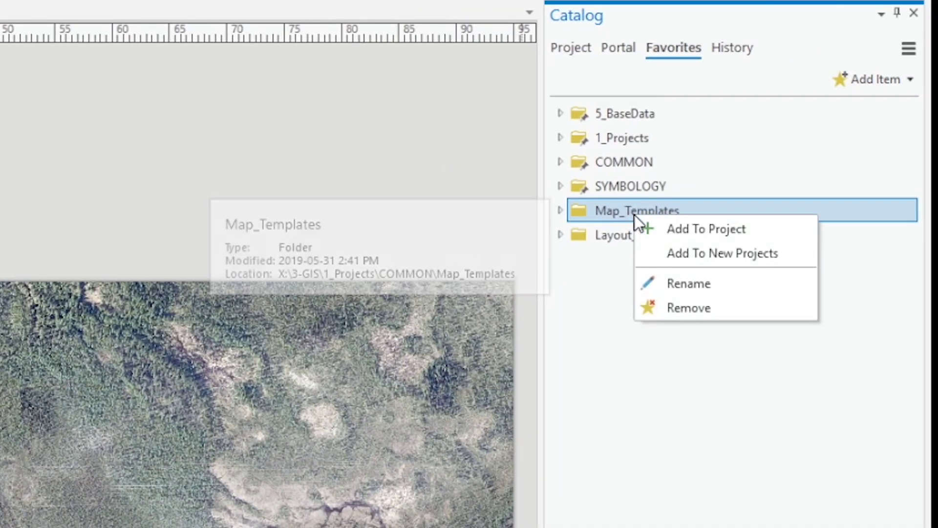
left_click(705, 232)
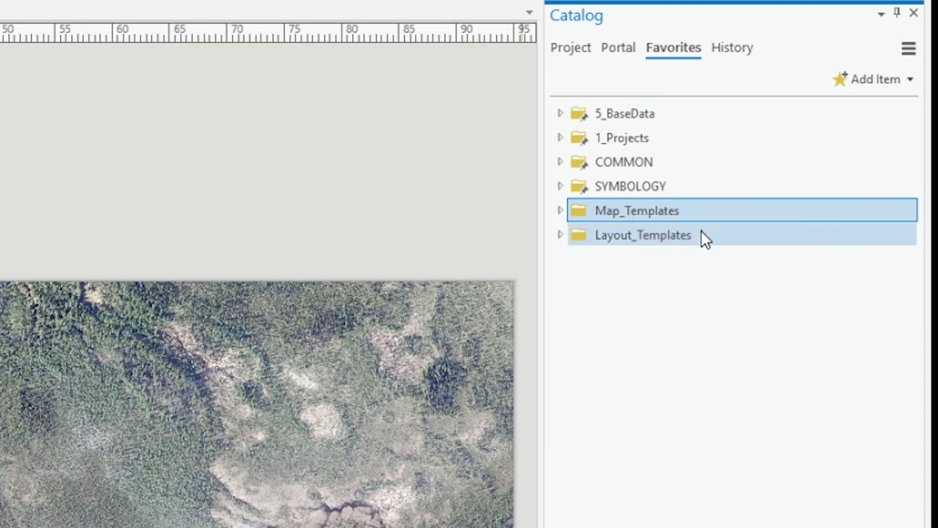
right_click(647, 234)
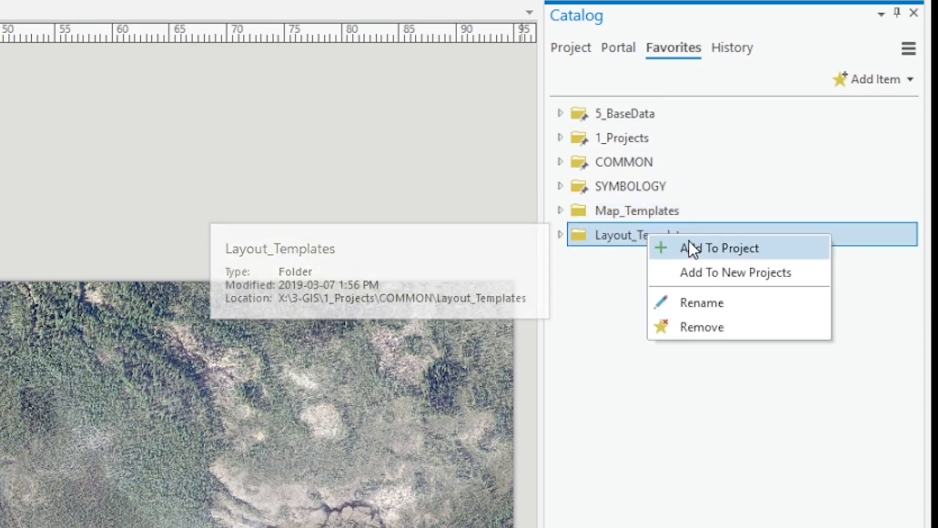
left_click(689, 242)
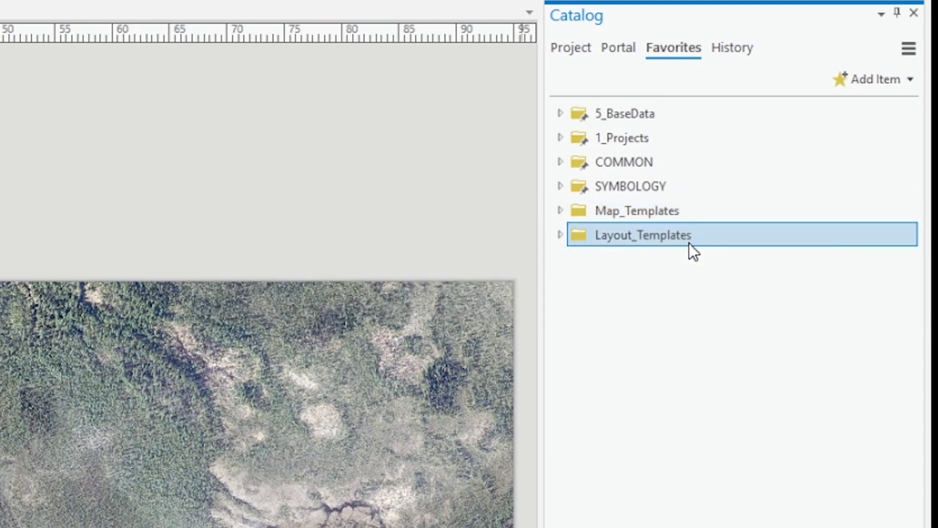
Set Map_Templates and Layout_Templates to be added to all new projects.
right_click(658, 216)
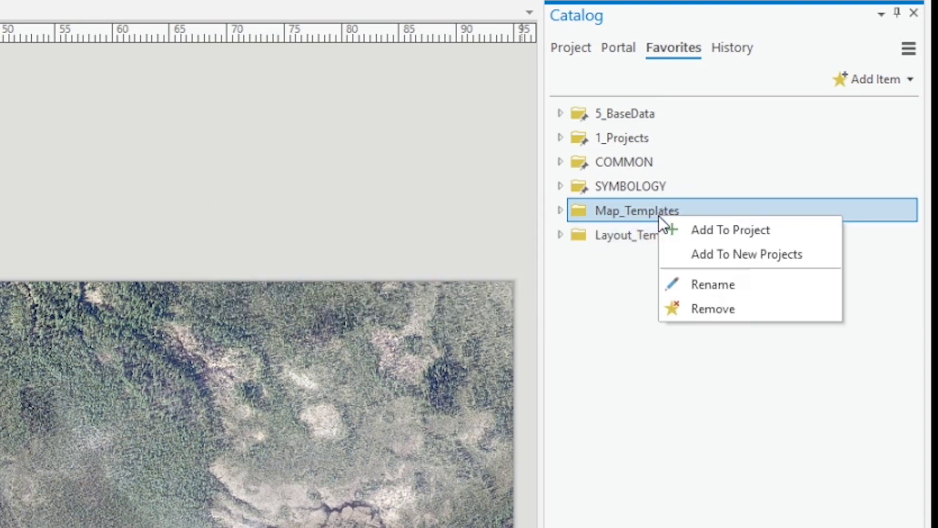
left_click(737, 254)
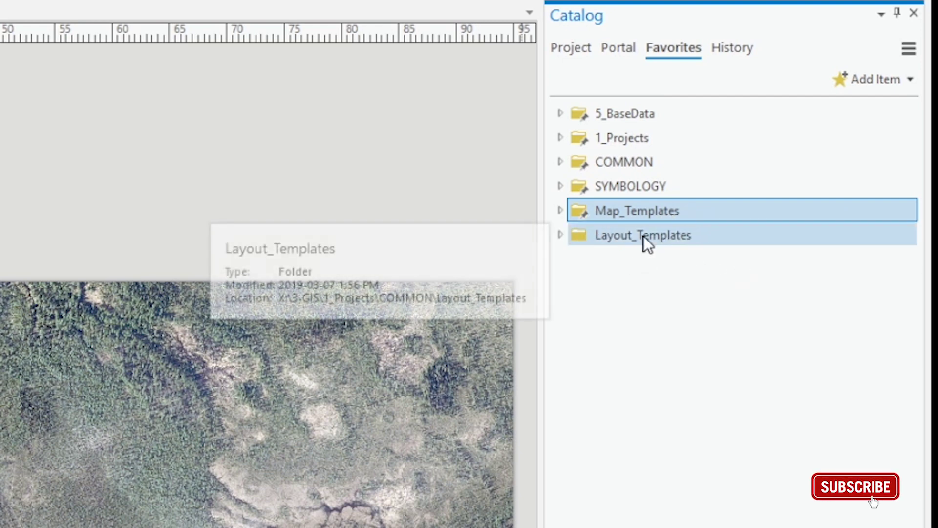
right_click(630, 235)
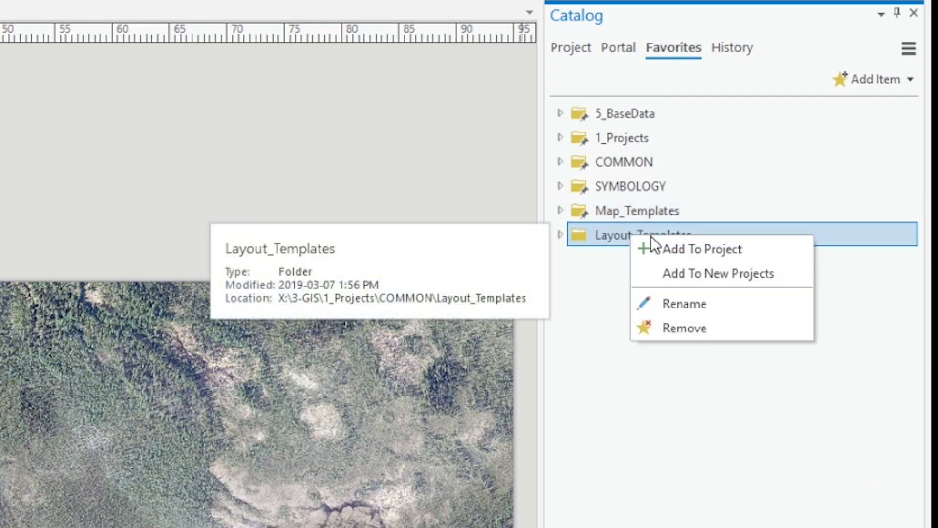
left_click(719, 275)
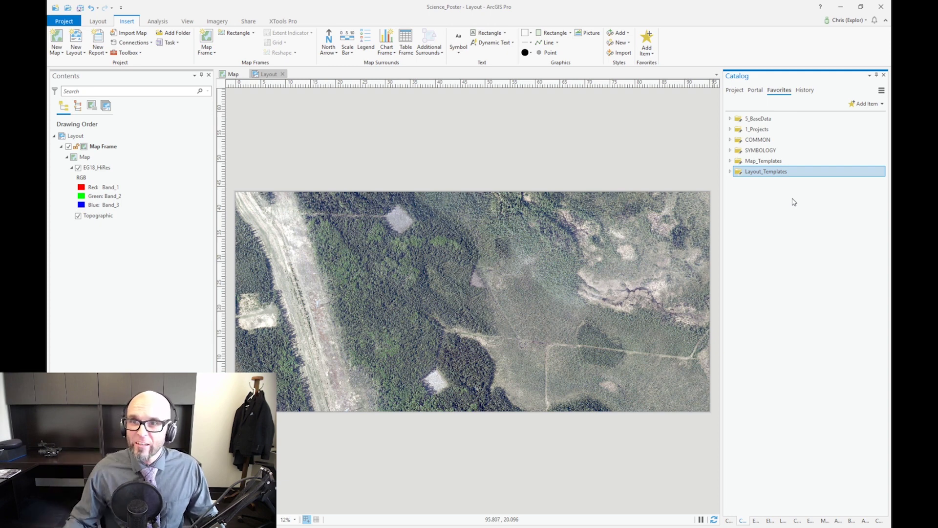
Expand the Project tab's Folders to show Layout_Templates and Map_Templates beside COMMON and SYMBOLOGY.
left_click(733, 91)
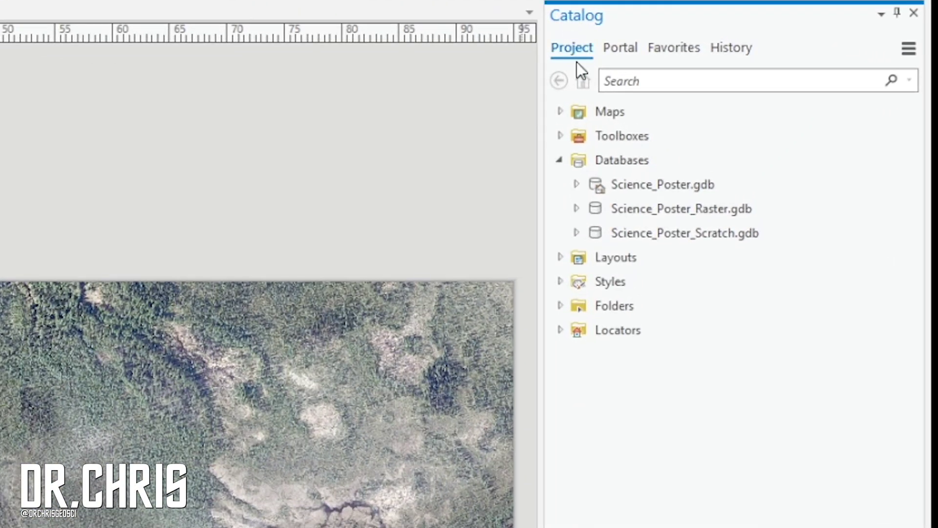
left_click(560, 306)
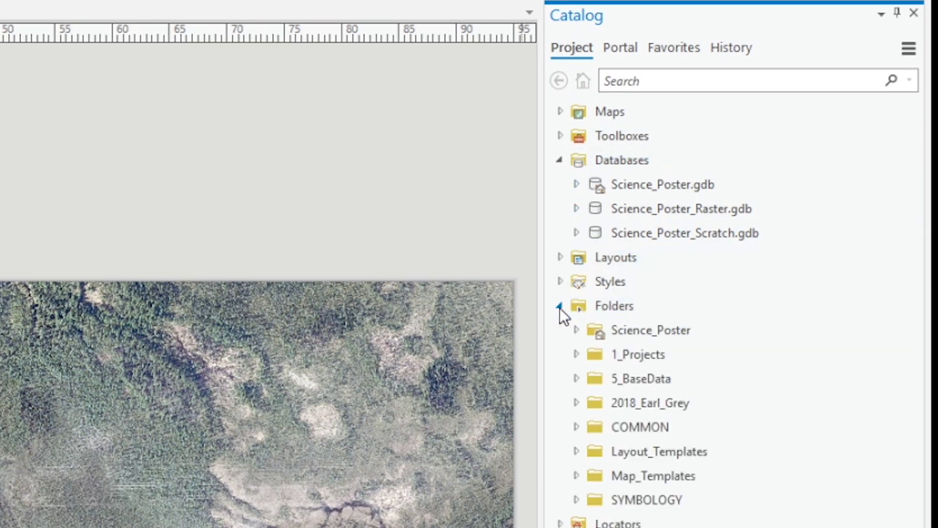